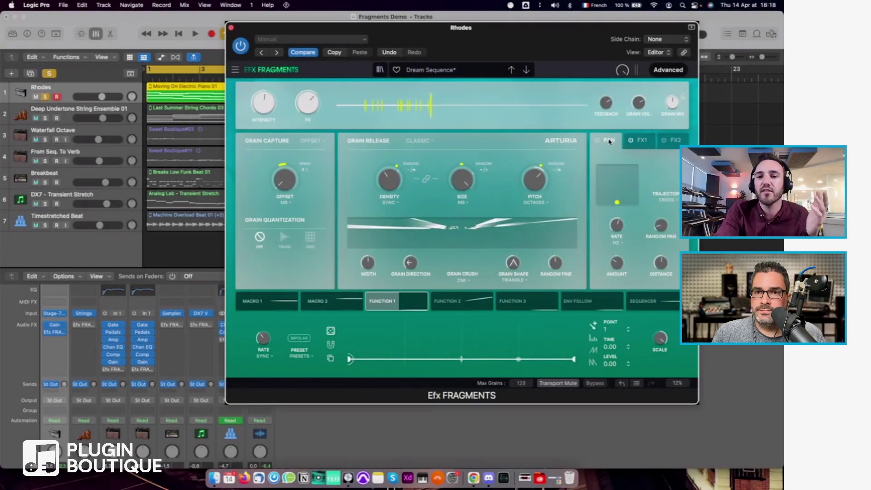
Glance at the FX1 filter, then move the Rhodes pan trajectory through Boomerang to Vertical 8.
{"action": "left_click", "coordinate": [641, 141]}
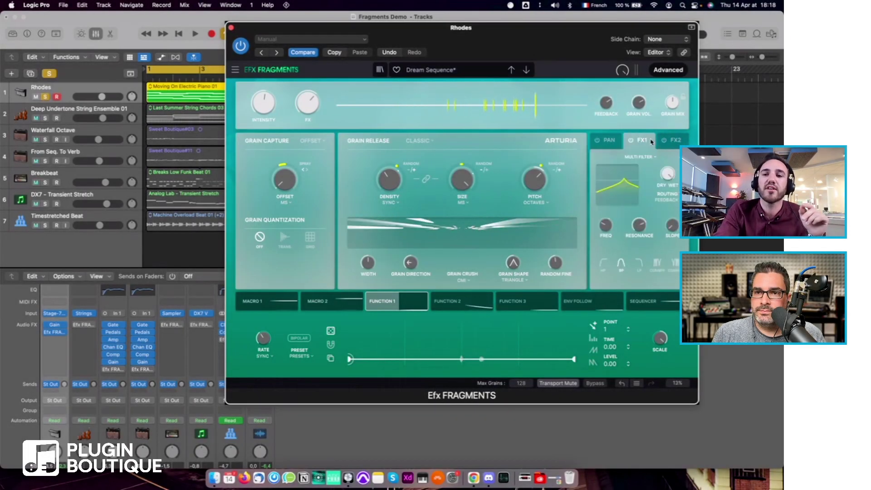
{"action": "left_click", "coordinate": [606, 141]}
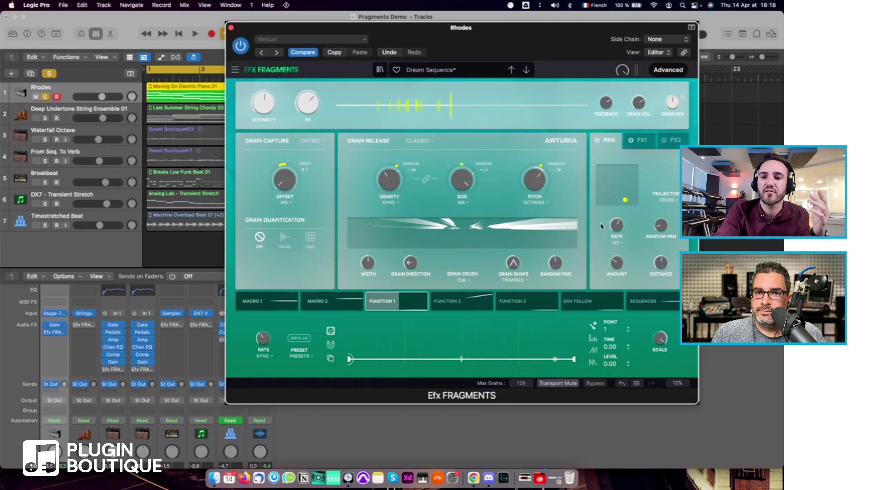
{"action": "left_click", "coordinate": [675, 200]}
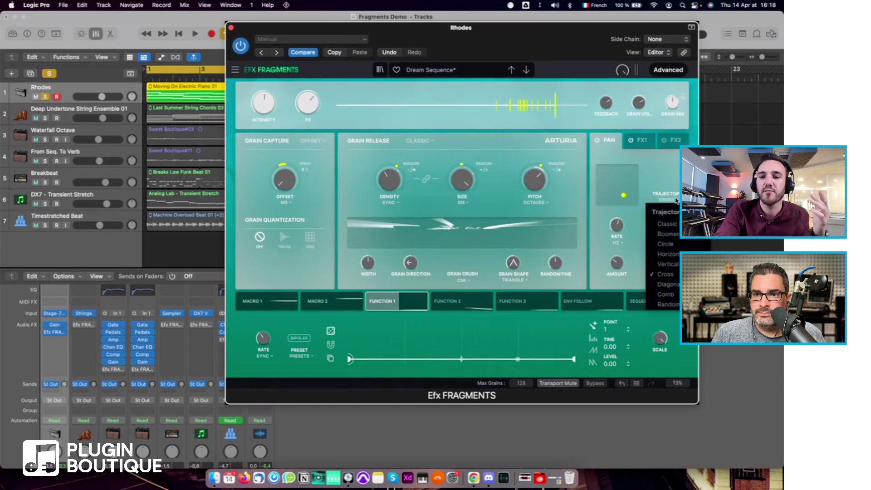
{"action": "left_click", "coordinate": [668, 234]}
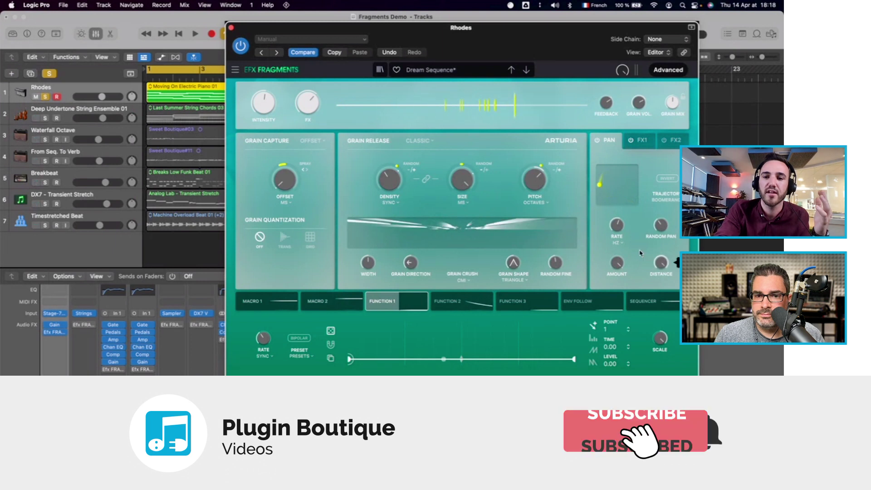
{"action": "mouse_move", "coordinate": [615, 225]}
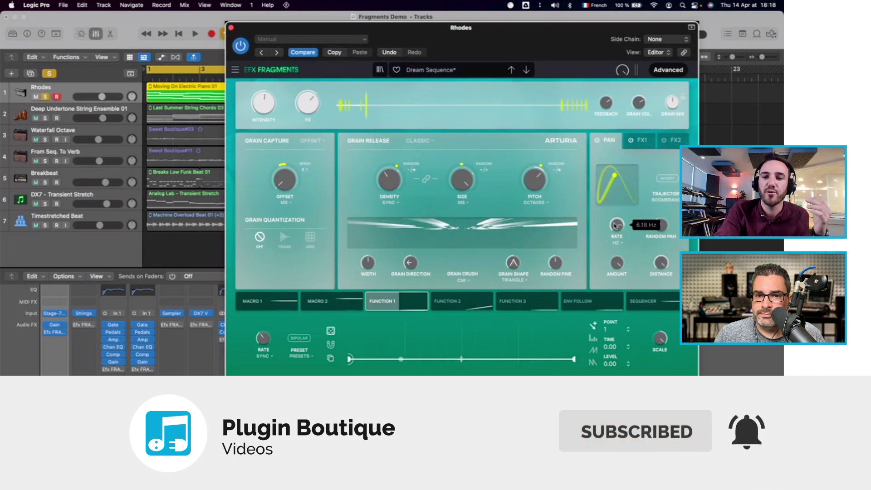
{"action": "left_click", "coordinate": [672, 200]}
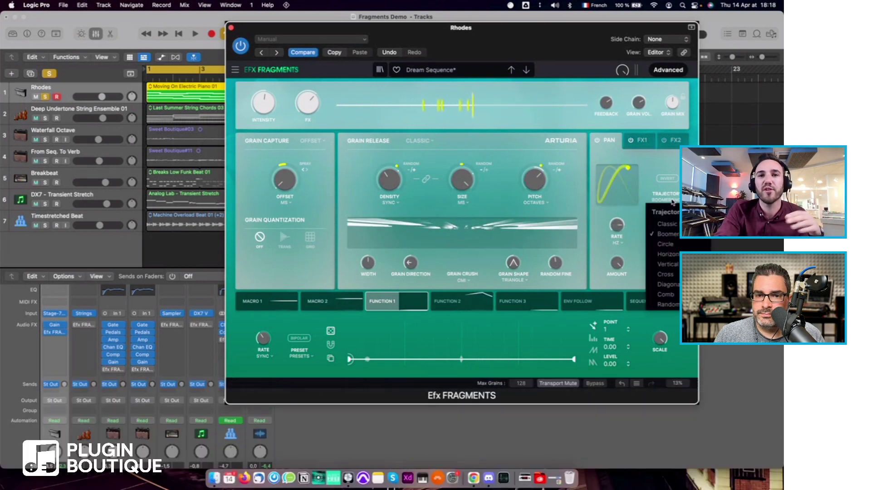
{"action": "left_click", "coordinate": [668, 264]}
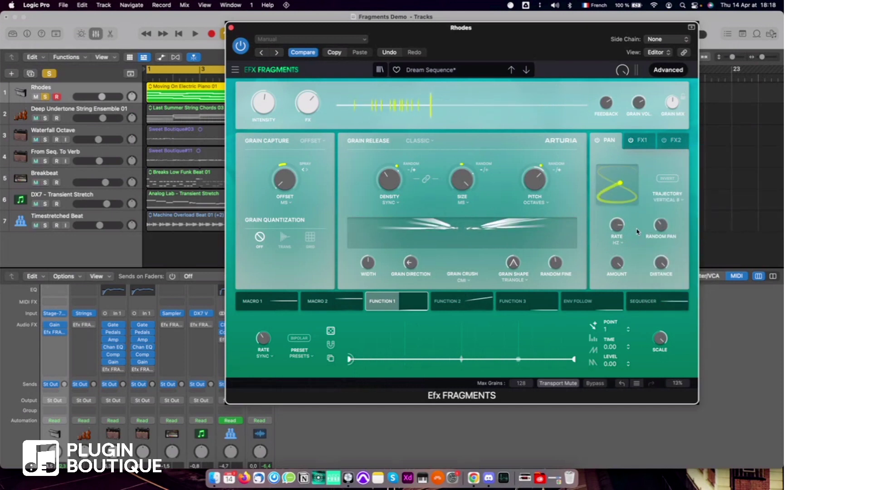
{"action": "mouse_move", "coordinate": [616, 224]}
{"action": "key", "text": "slash"}
{"action": "key", "text": "space"}
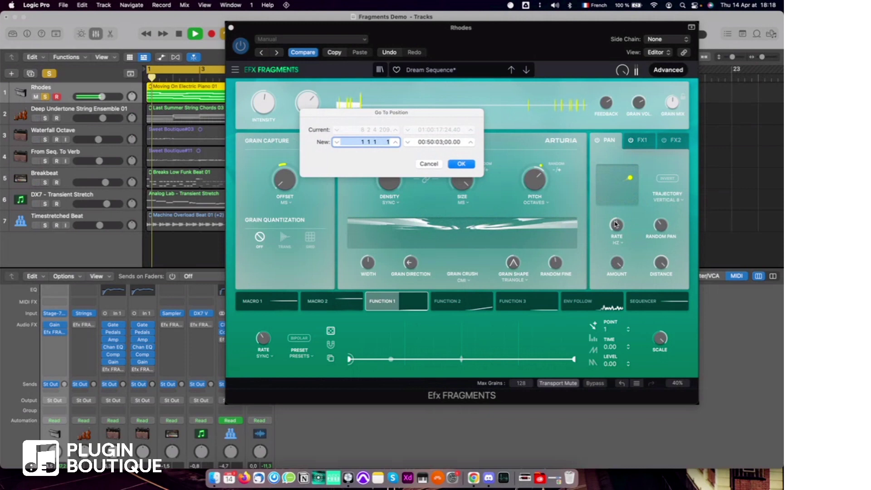
{"action": "left_click", "coordinate": [429, 164]}
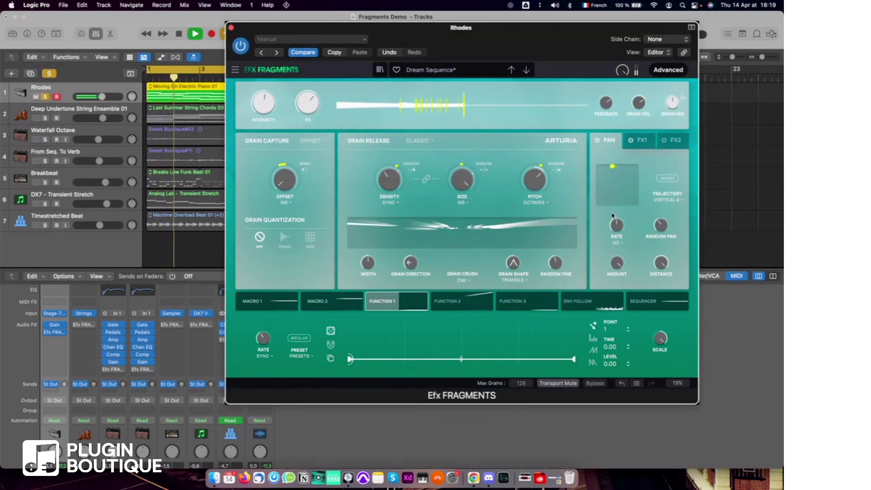
{"action": "key", "text": "space"}
{"action": "mouse_move", "coordinate": [674, 106]}
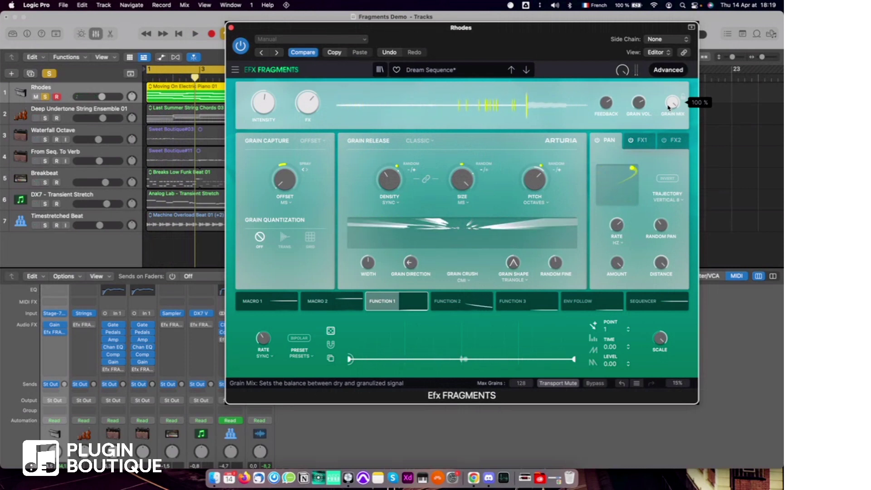
{"action": "key", "text": "space"}
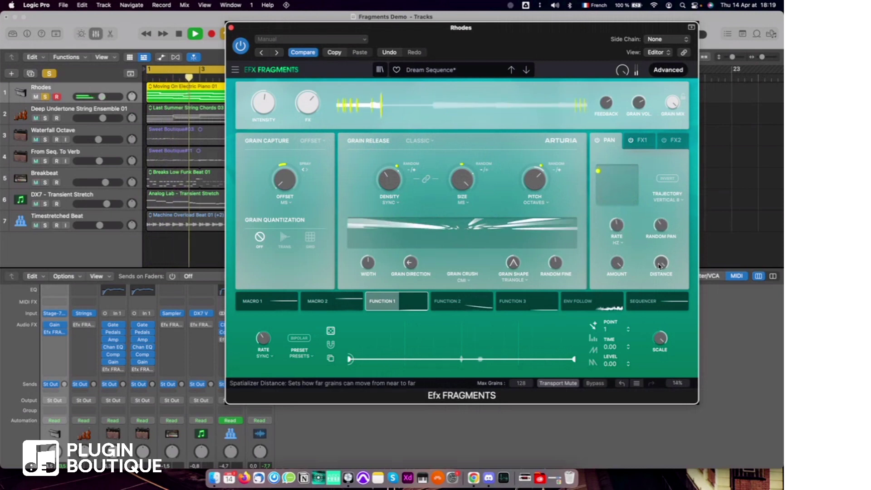
{"action": "mouse_move", "coordinate": [661, 266]}
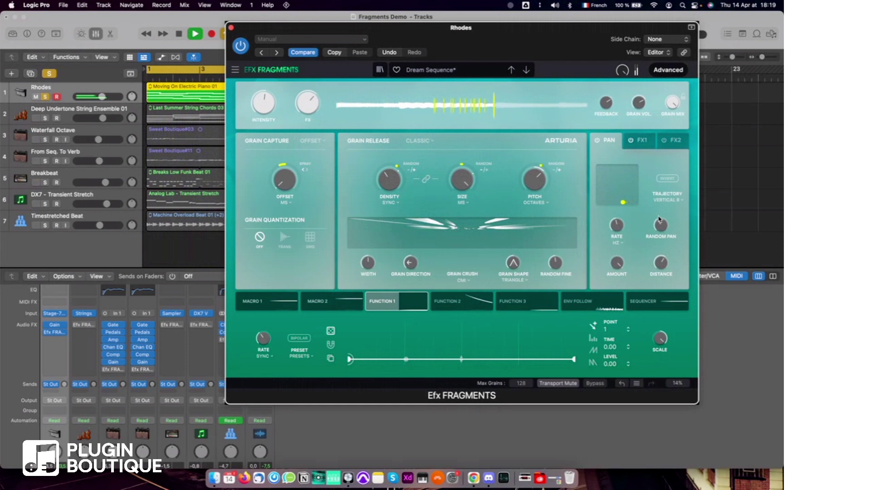
{"action": "key", "text": "space"}
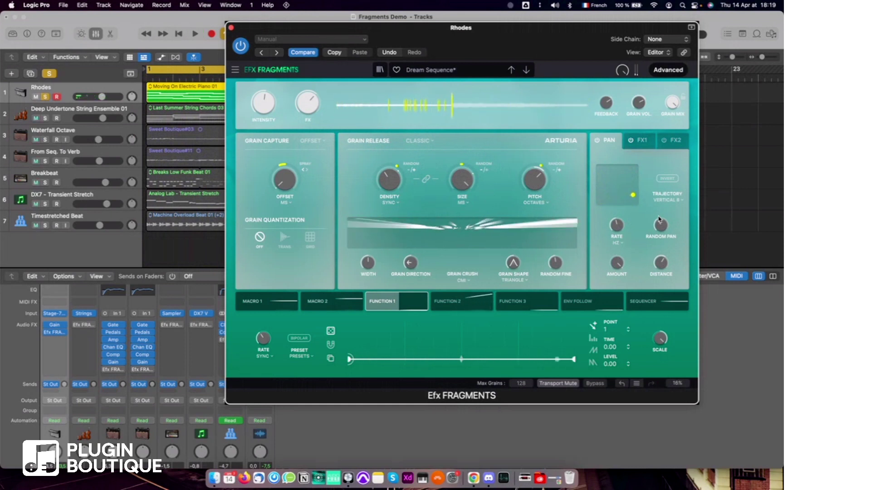
{"action": "mouse_move", "coordinate": [617, 224]}
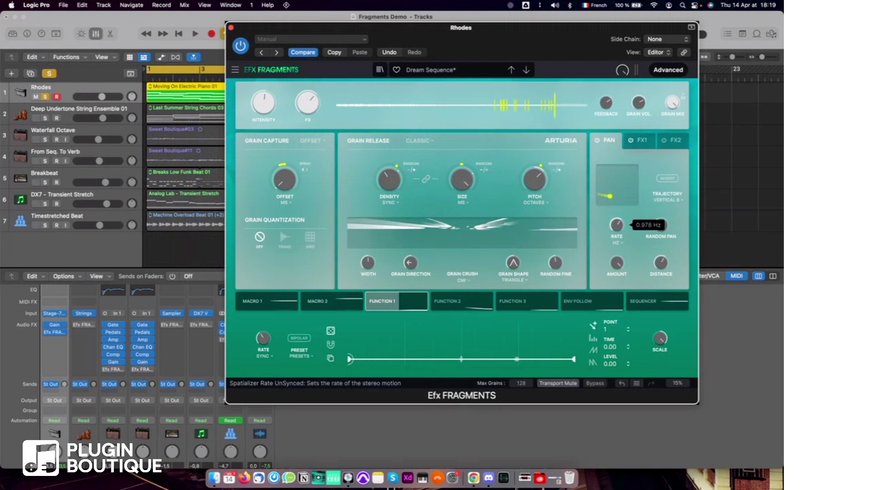
Set the pan trajectory back to Cross and check the rate type options.
{"action": "left_click", "coordinate": [671, 198]}
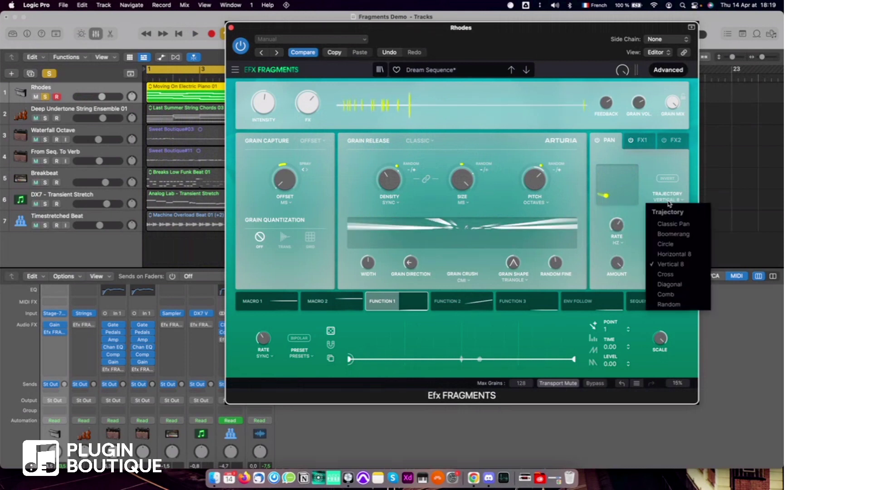
{"action": "left_click", "coordinate": [668, 278]}
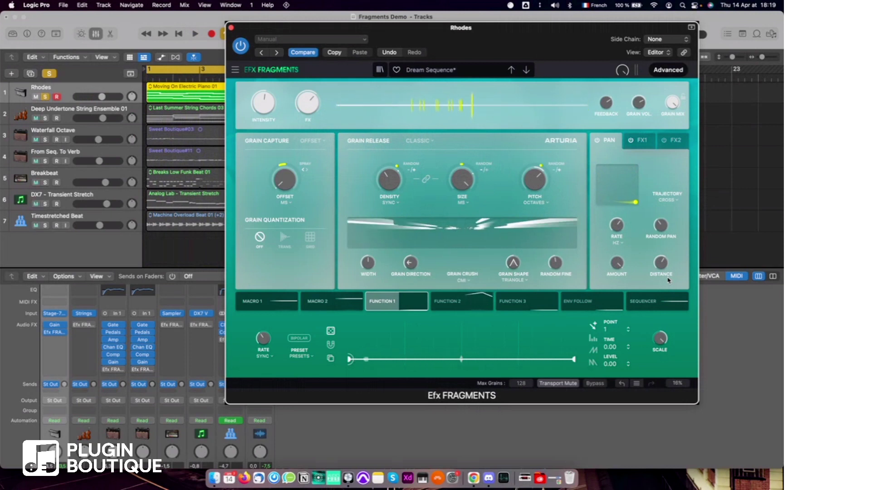
{"action": "left_click", "coordinate": [616, 244]}
{"action": "left_click", "coordinate": [610, 246]}
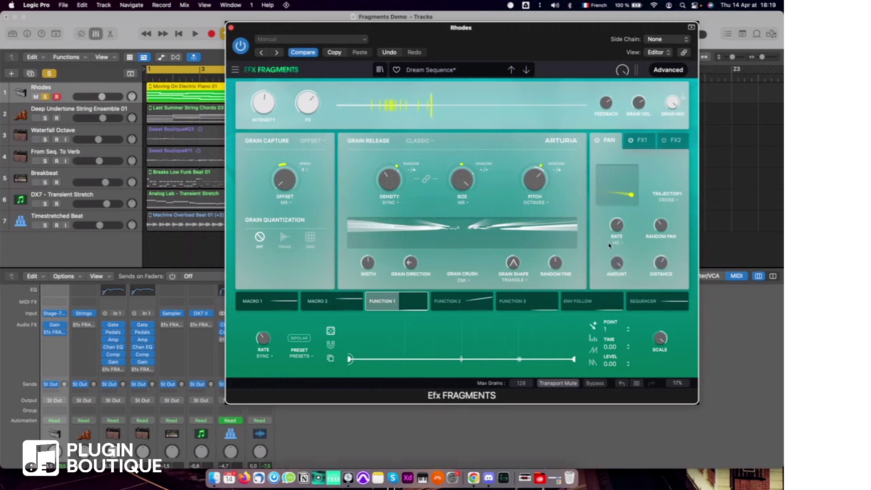
{"action": "left_click", "coordinate": [618, 244]}
{"action": "left_click", "coordinate": [611, 258]}
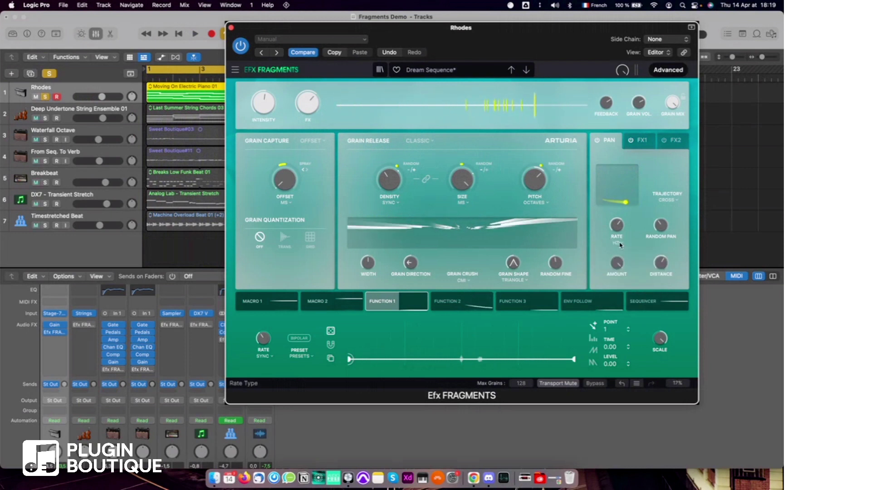
Switch the pan rate type to Sync so the rate locks to 1/8.
{"action": "left_click", "coordinate": [396, 206]}
{"action": "left_click", "coordinate": [376, 237]}
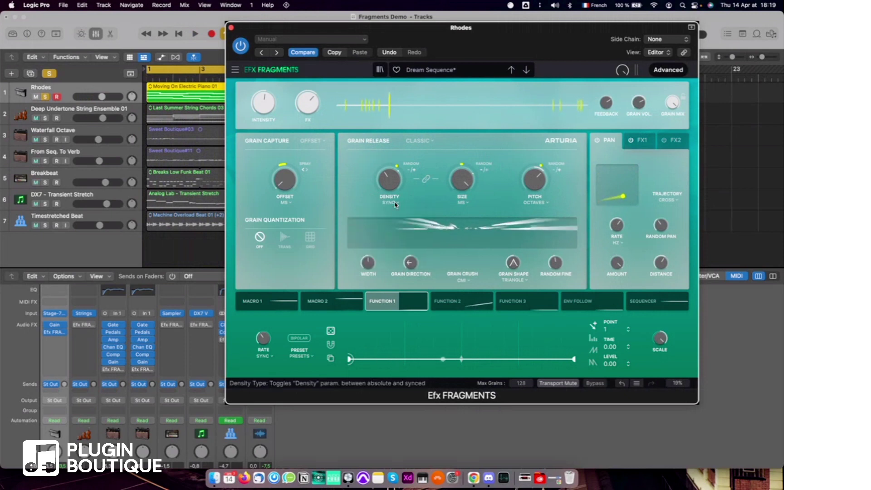
{"action": "left_click", "coordinate": [463, 204]}
{"action": "left_click", "coordinate": [462, 204]}
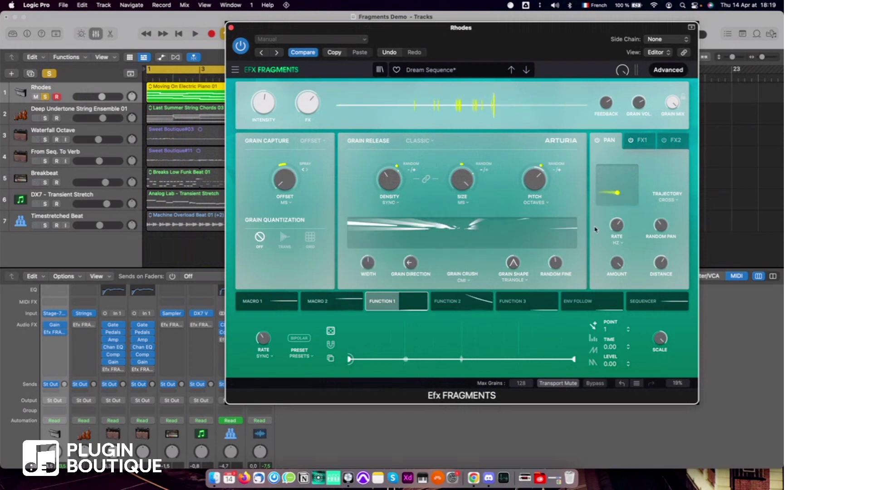
{"action": "left_click", "coordinate": [618, 244]}
{"action": "left_click", "coordinate": [619, 244]}
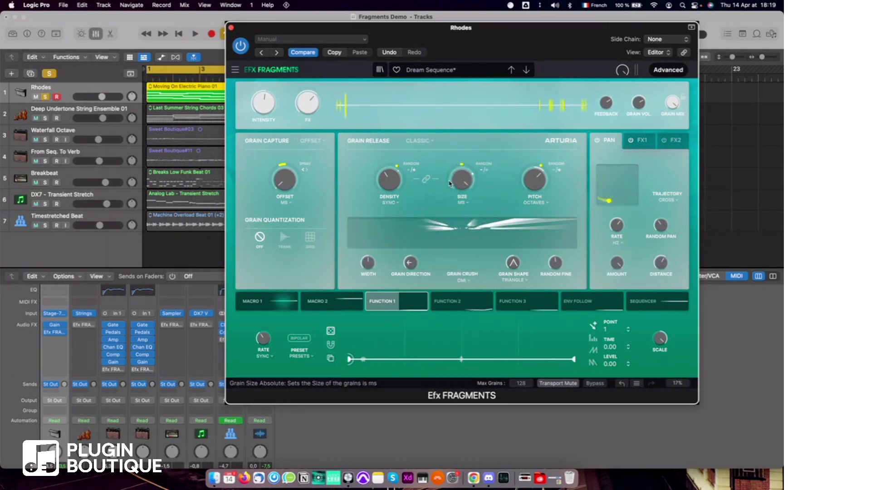
{"action": "left_click", "coordinate": [617, 243]}
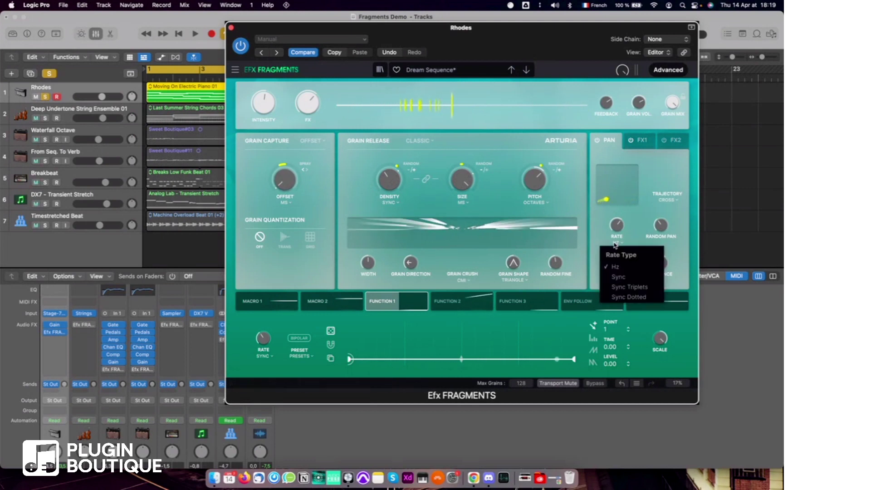
{"action": "left_click", "coordinate": [623, 279]}
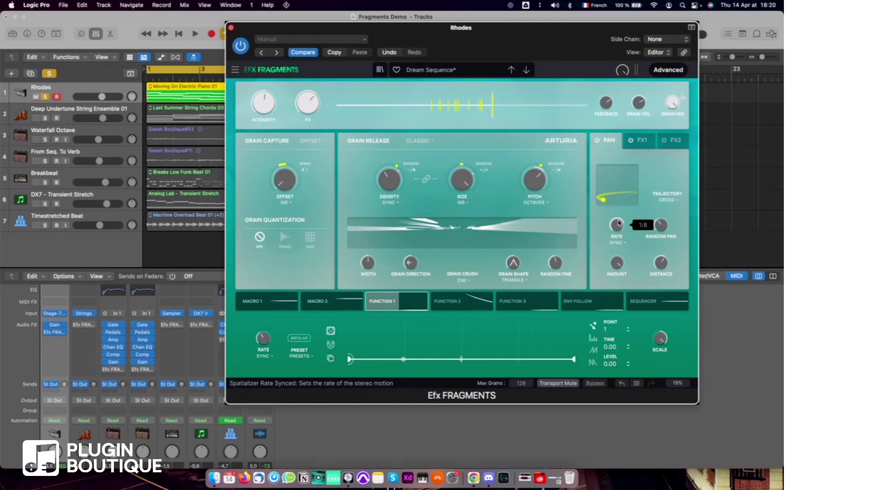
Set the pan trajectory to Circle and raise Distance to 49.8%.
{"action": "left_click", "coordinate": [667, 200]}
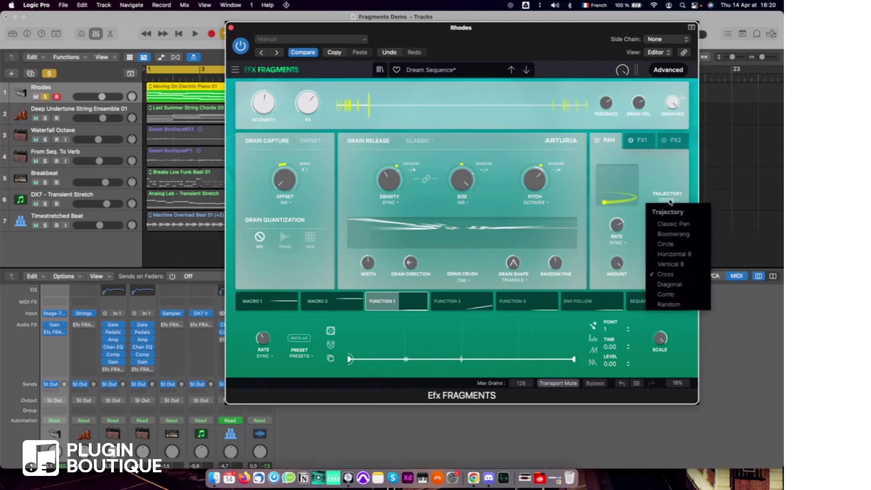
{"action": "left_click", "coordinate": [666, 244]}
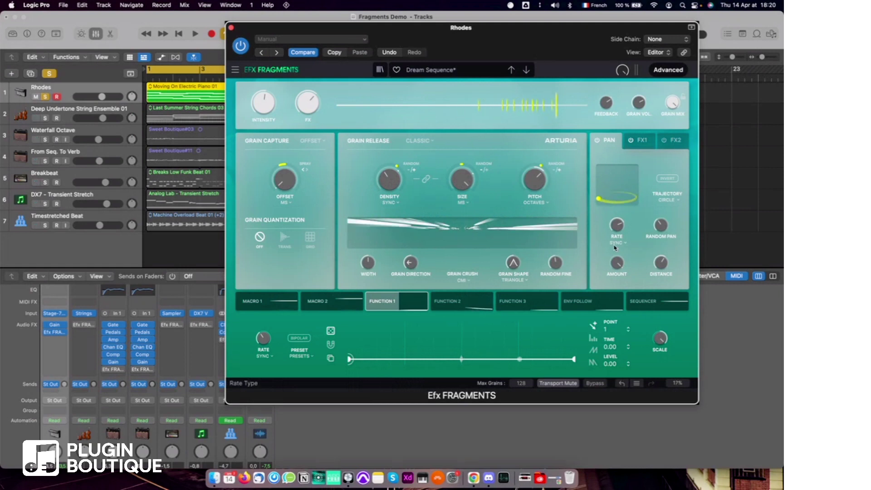
{"action": "mouse_move", "coordinate": [661, 263]}
{"action": "left_click_drag", "start_coordinate": [661, 262], "coordinate": [663, 262]}
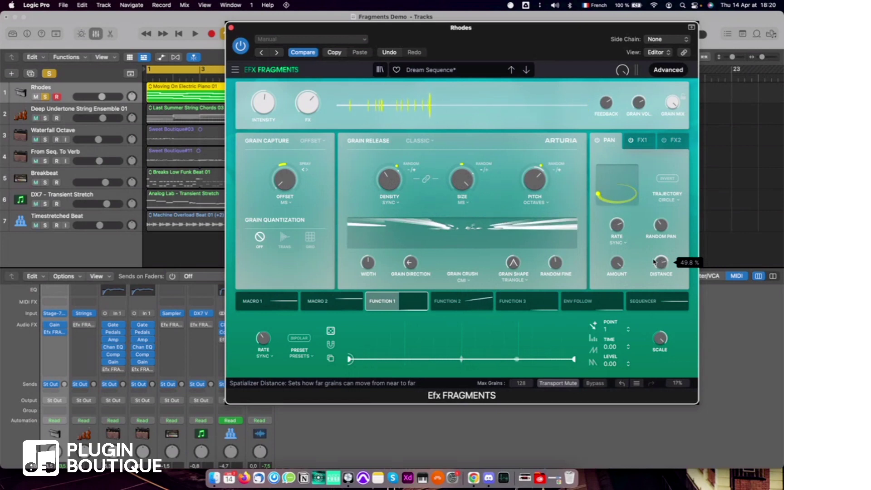
{"action": "mouse_move", "coordinate": [623, 225]}
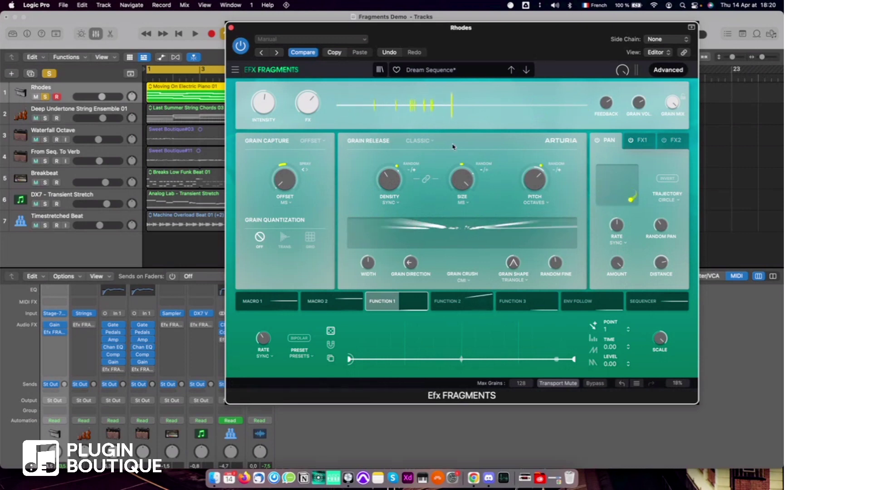
Keep grain release on Classic, close the Rhodes window, and solo Deep Undertone String Ensemble 01 instead.
{"action": "left_click", "coordinate": [378, 142]}
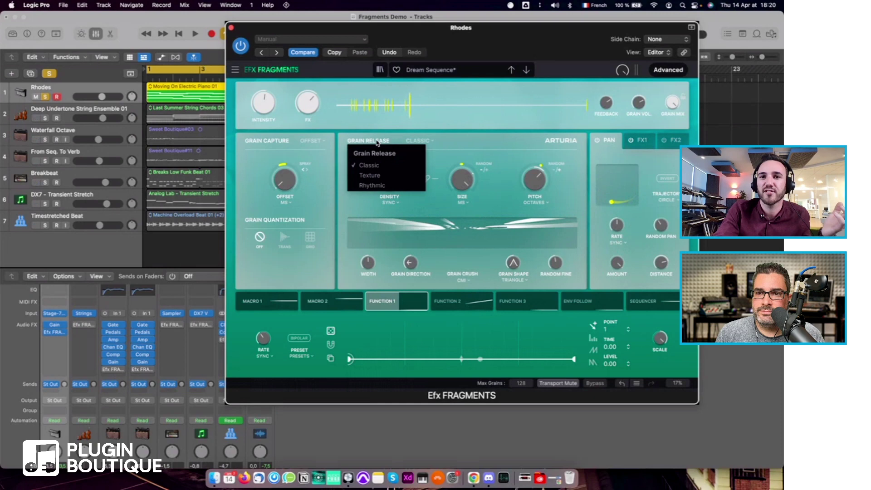
{"action": "left_click", "coordinate": [378, 141]}
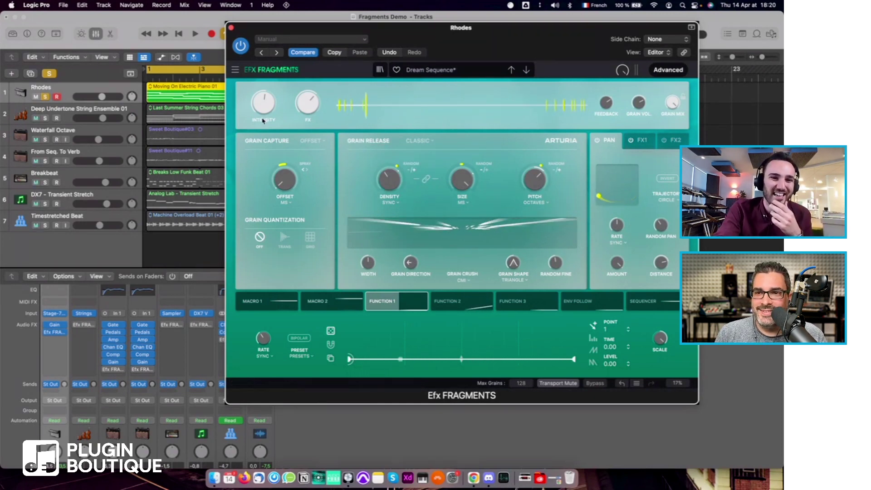
{"action": "left_click", "coordinate": [232, 29]}
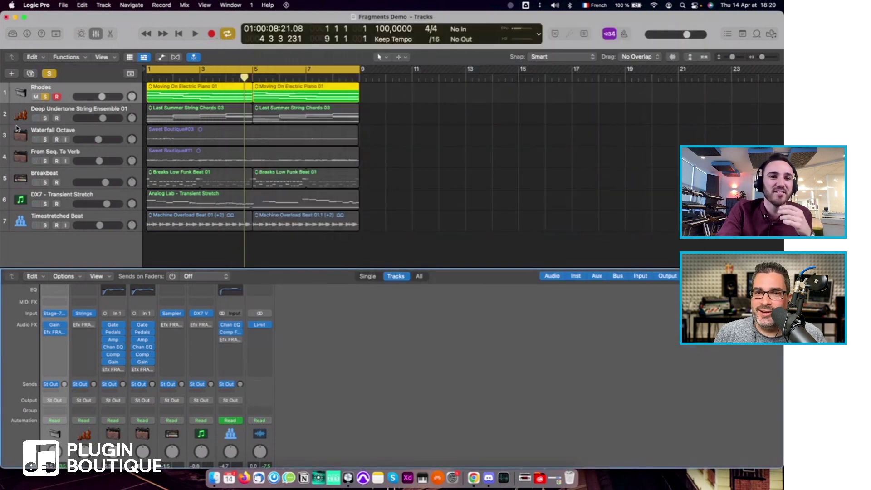
{"action": "left_click", "coordinate": [45, 97]}
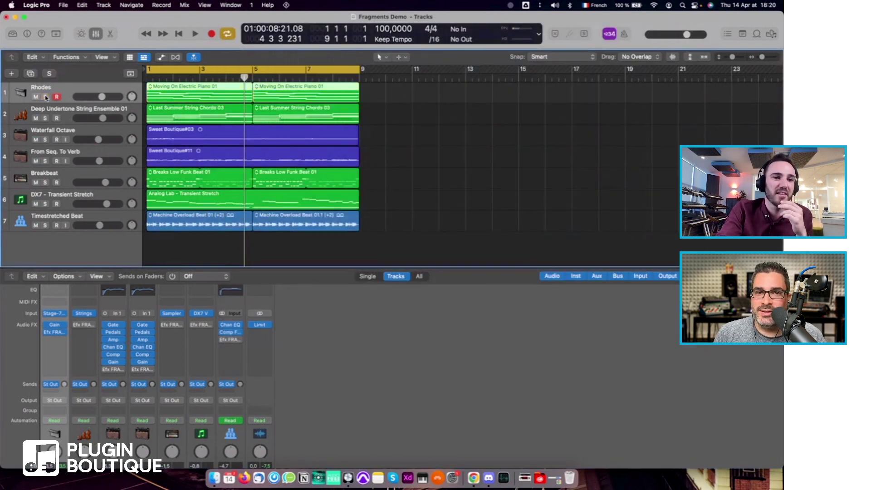
{"action": "left_click", "coordinate": [46, 118]}
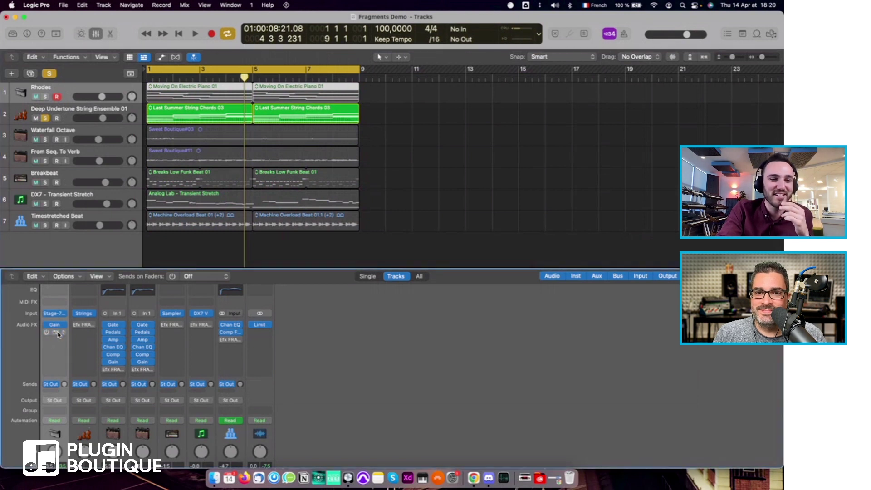
Open Efx Fragments on the strings track, enable it, and expand the advanced controls.
{"action": "left_click", "coordinate": [84, 325]}
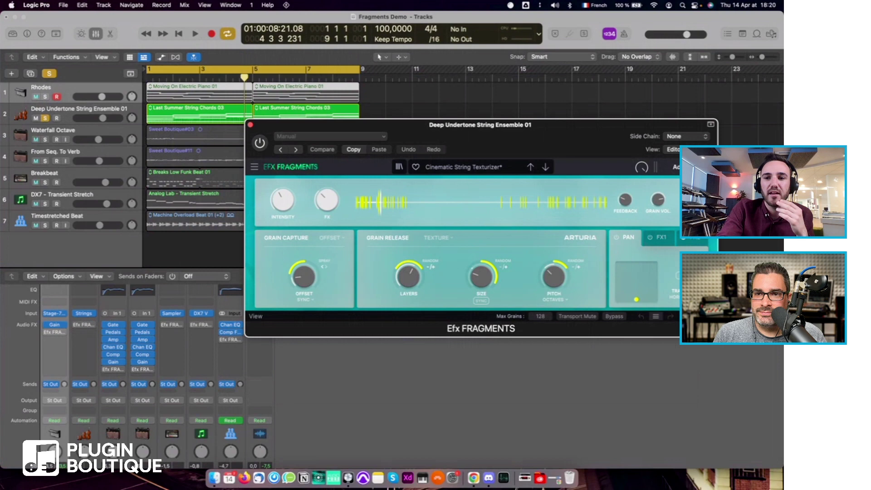
{"action": "left_click_drag", "start_coordinate": [499, 130], "coordinate": [500, 64]}
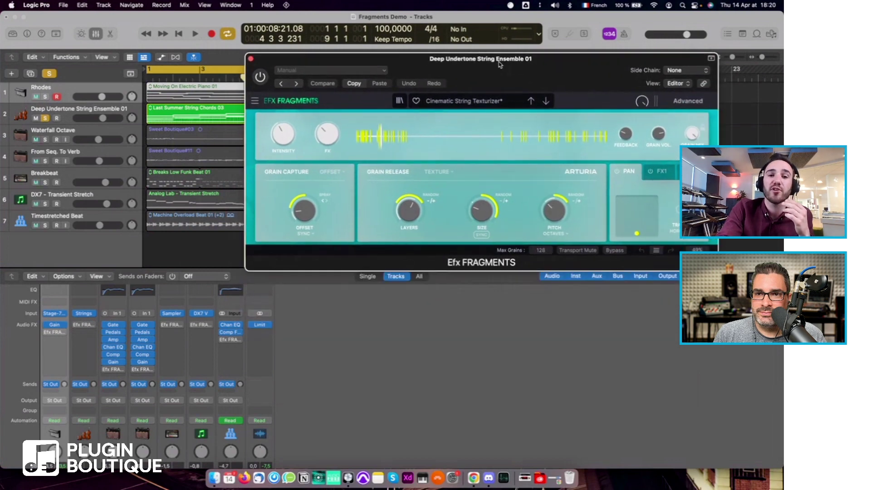
{"action": "left_click", "coordinate": [259, 76]}
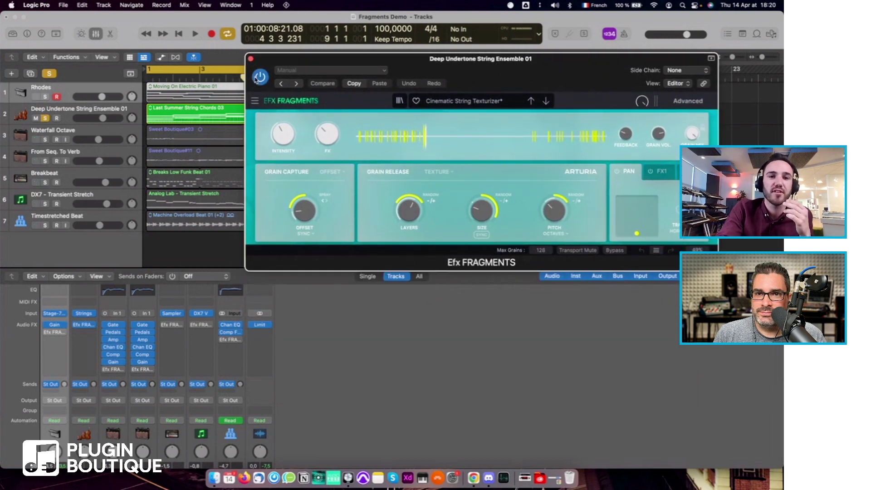
{"action": "left_click", "coordinate": [689, 102]}
{"action": "left_click", "coordinate": [693, 102]}
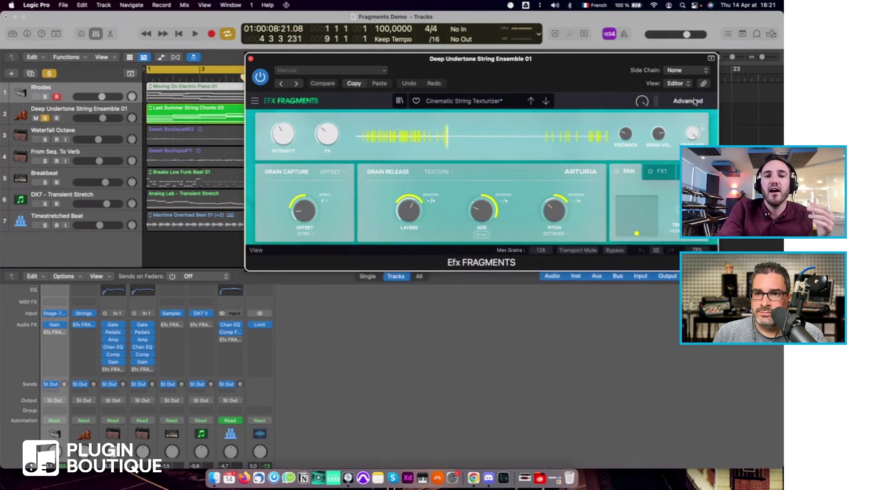
{"action": "left_click", "coordinate": [695, 101]}
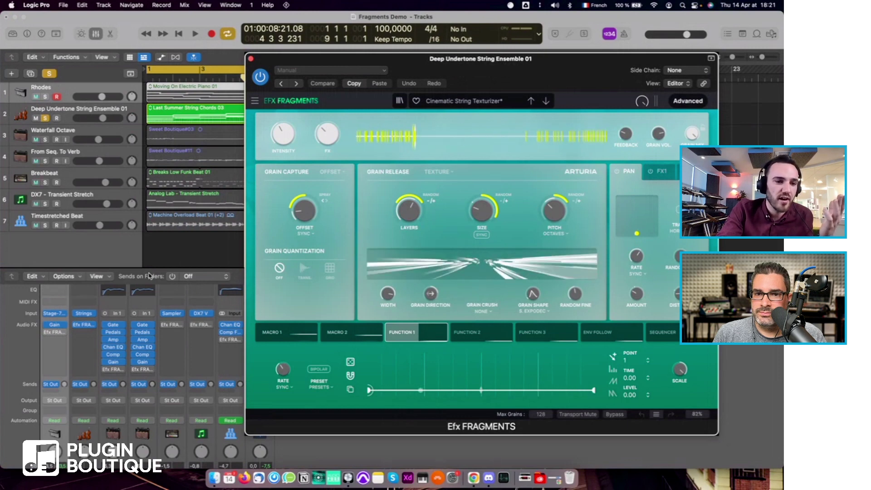
Bypass the effect and play back a few seconds of the dry strings.
{"action": "left_click", "coordinate": [261, 78]}
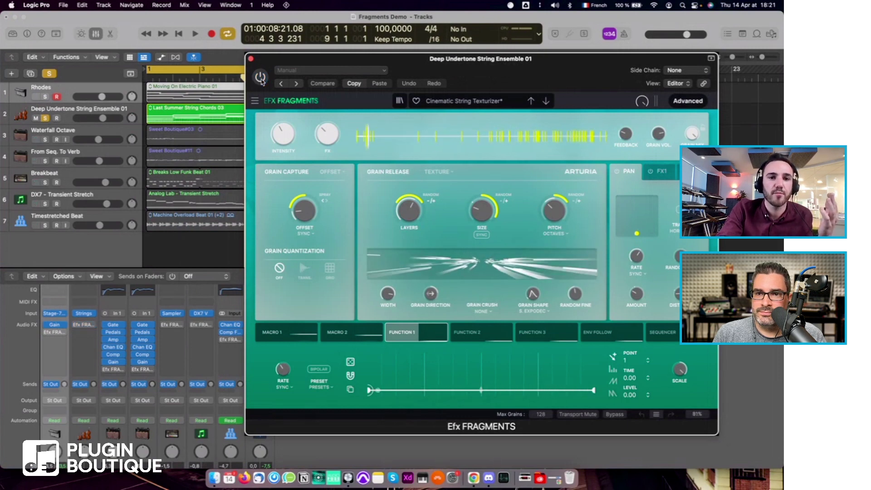
{"action": "key", "text": "space"}
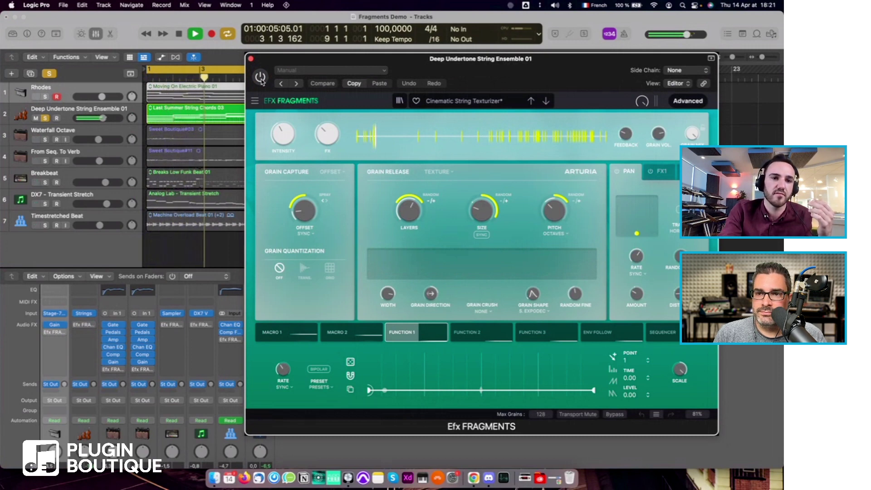
{"action": "key", "text": "space"}
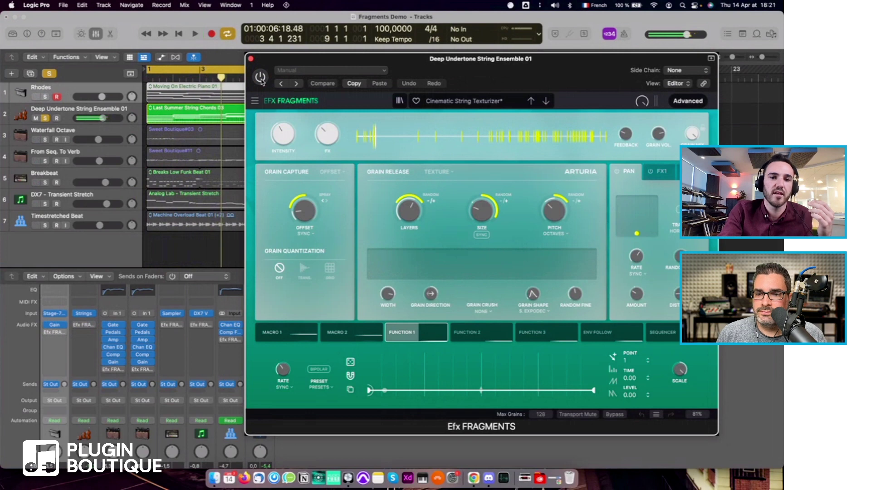
{"action": "left_click_drag", "start_coordinate": [262, 79], "coordinate": [53, 51]}
{"action": "left_click", "coordinate": [234, 144]}
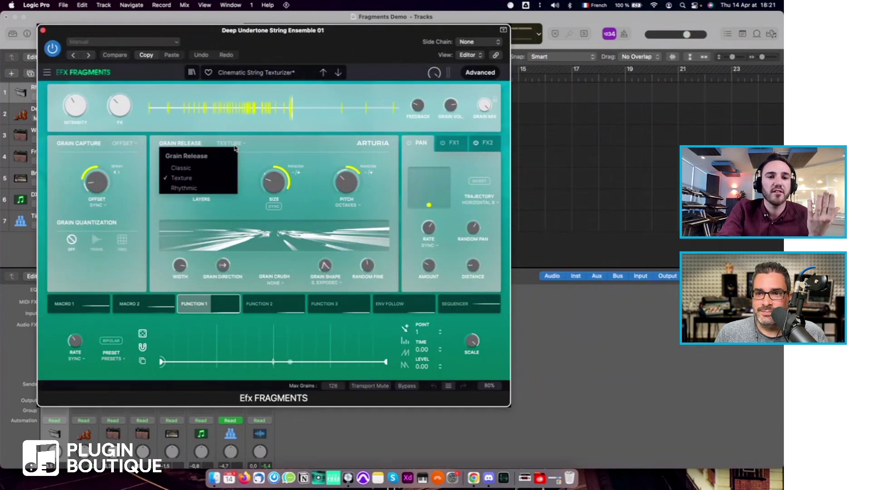
{"action": "left_click", "coordinate": [234, 145]}
{"action": "left_click_drag", "start_coordinate": [290, 35], "coordinate": [287, 50]}
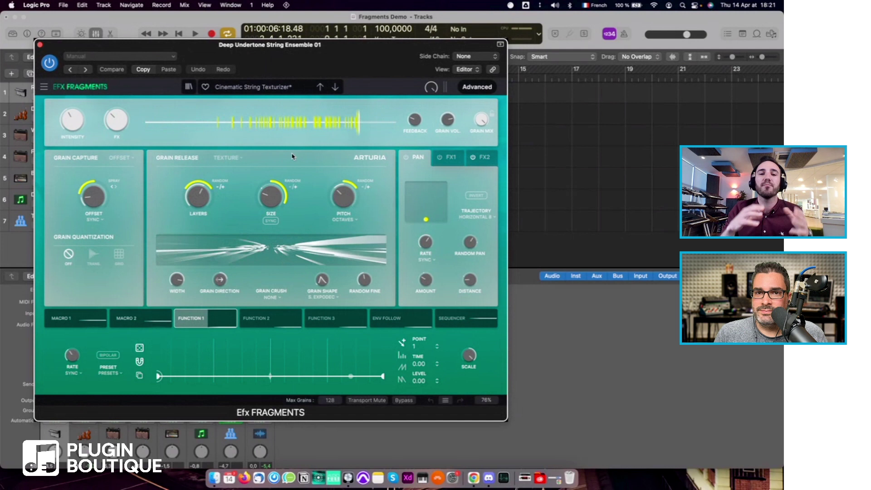
{"action": "left_click", "coordinate": [227, 158]}
{"action": "left_click", "coordinate": [237, 162]}
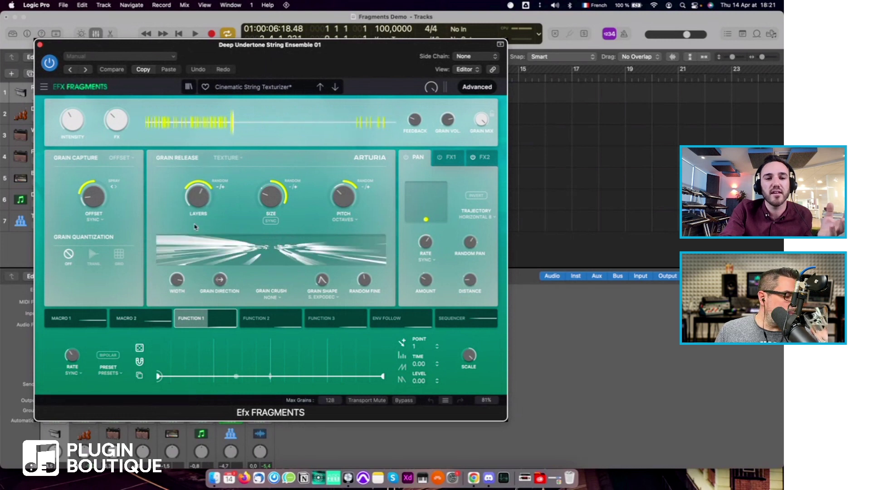
{"action": "mouse_move", "coordinate": [199, 196]}
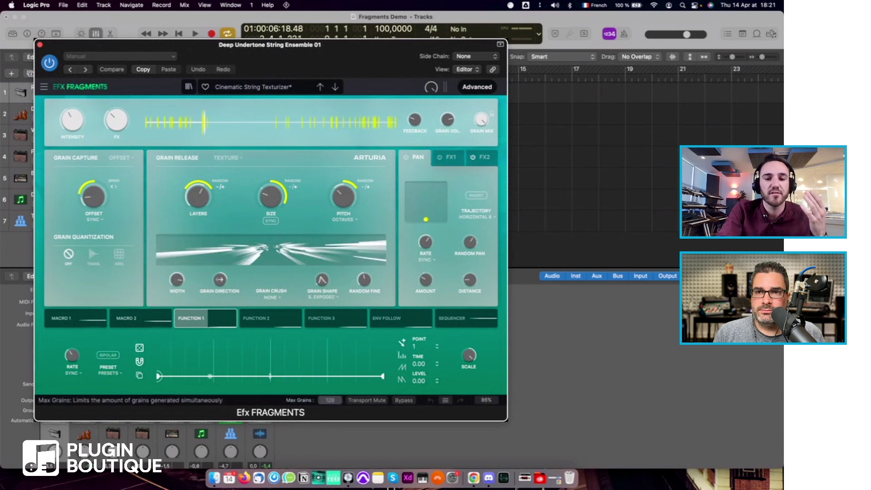
Play the strings with Max Grains at 64 while adjusting the Intensity knob, then stop.
{"action": "key", "text": "space"}
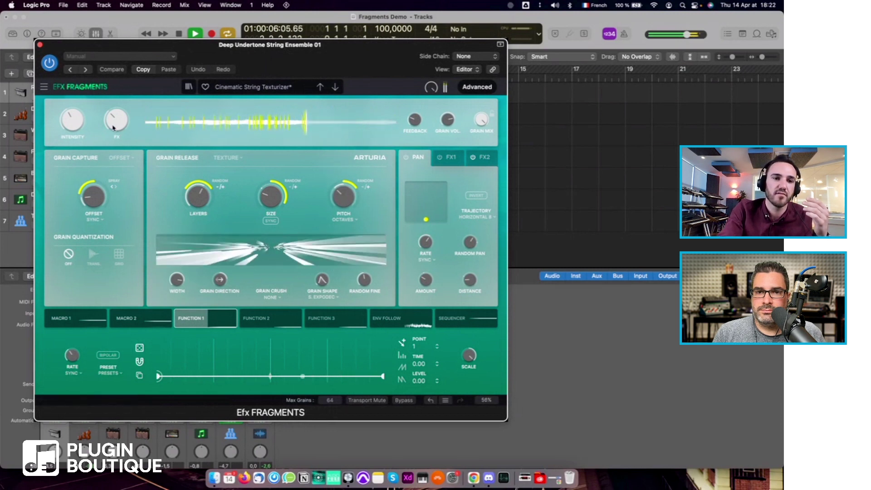
{"action": "left_click_drag", "start_coordinate": [78, 122], "coordinate": [78, 122]}
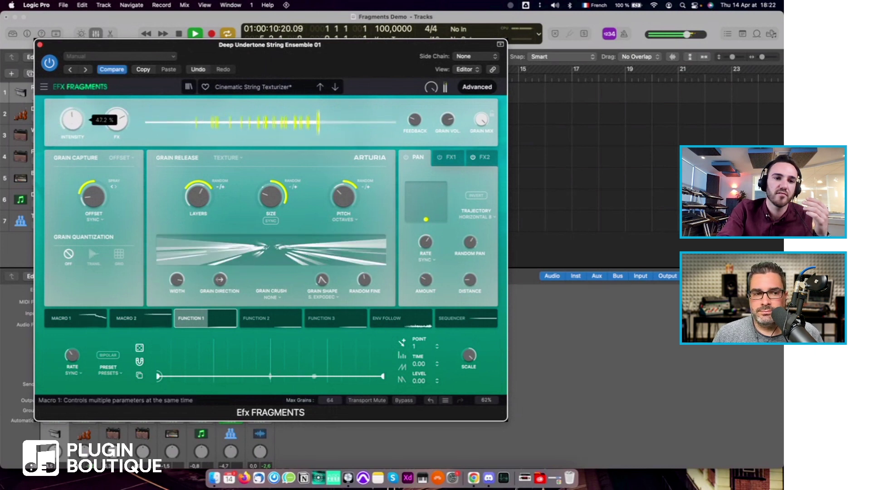
{"action": "key", "text": "space"}
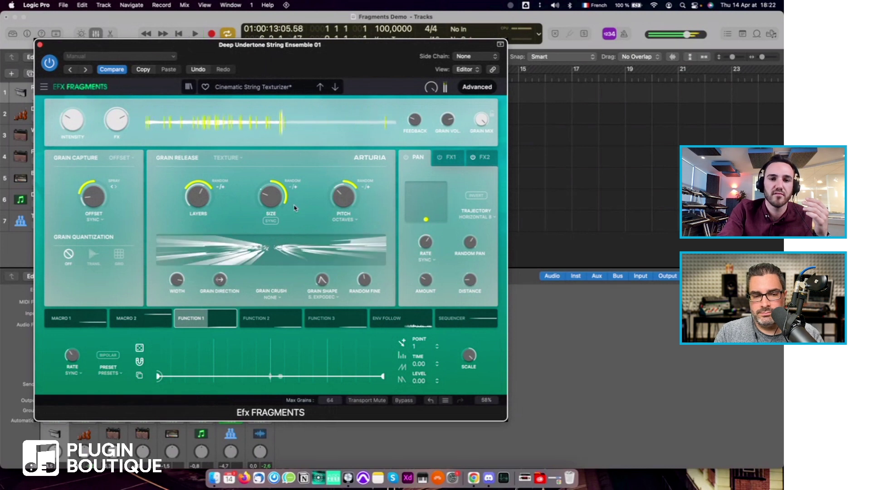